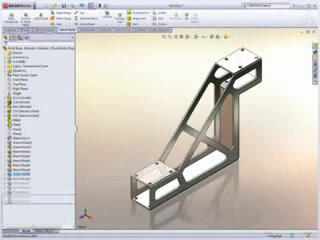
- Add an edge flange along the bracket's sloped diagonal edge
click(195, 100)
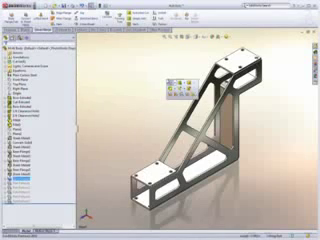
click(176, 96)
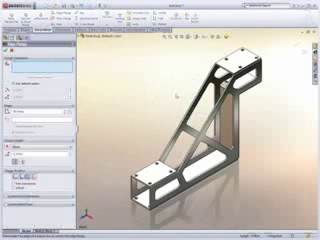
click(167, 135)
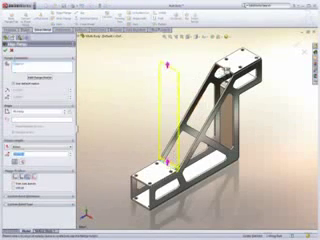
click(195, 110)
key(Return)
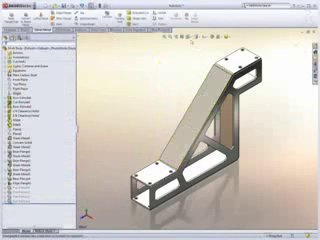
click(188, 37)
scroll(241, 72, up, 5)
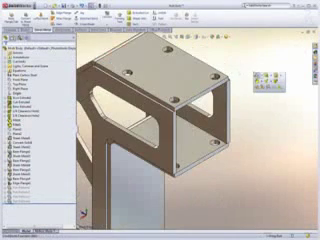
- Add an edge flange closing the open end of the top box
click(60, 25)
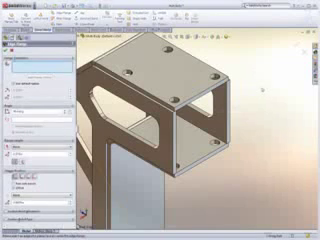
key(Return)
click(178, 130)
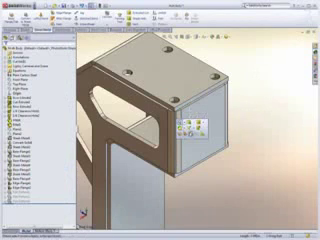
click(185, 124)
click(174, 97)
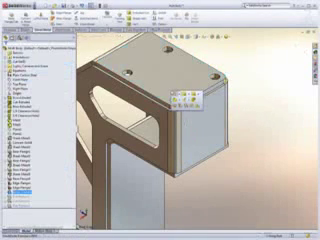
- Apply a corner treatment where the end flange meets the top face
click(189, 103)
click(161, 135)
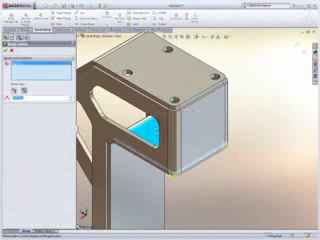
key(Return)
click(163, 135)
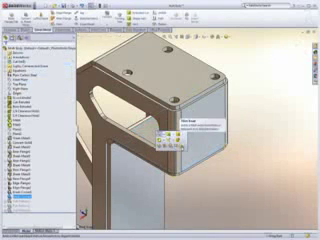
- Add a miter flange along the top edge of the box
click(170, 140)
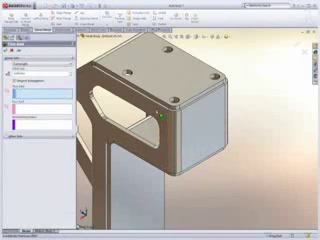
click(160, 104)
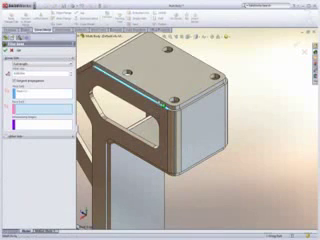
click(9, 50)
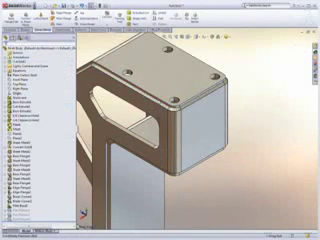
scroll(197, 140, up, 3)
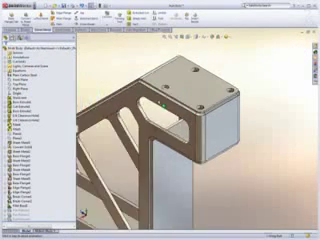
scroll(197, 140, up, 3)
scroll(203, 108, down, 3)
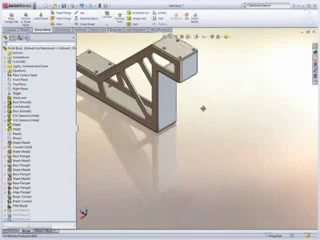
- Mirror the end-flange features onto the bracket's far end face
right_click(188, 62)
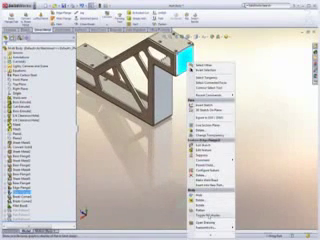
click(205, 213)
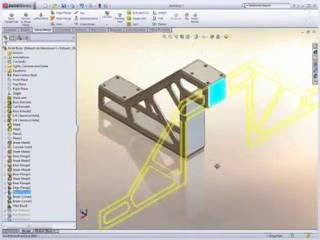
mouse_move(203, 155)
middle_down()
mouse_move(196, 150)
mouse_move(229, 150)
mouse_move(210, 150)
middle_up()
scroll(196, 150, down, 3)
click(190, 42)
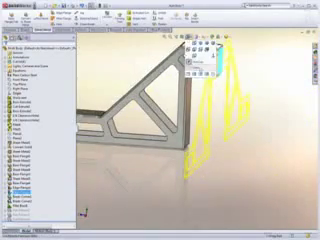
click(197, 58)
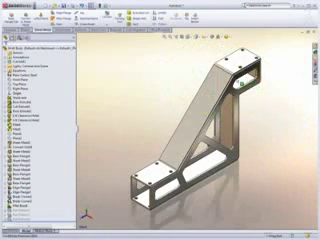
right_click(263, 58)
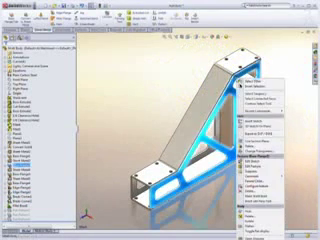
- Unsuppress the flat pattern and save it as a DXF/DWG export
click(280, 222)
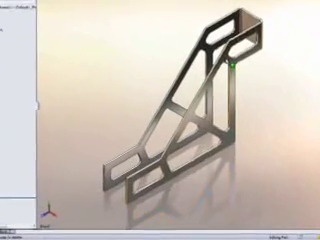
right_click(229, 48)
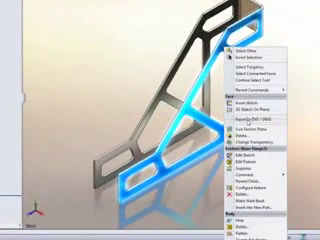
click(240, 120)
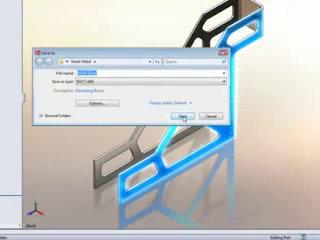
click(183, 117)
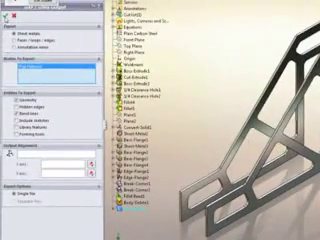
- Accept the DXF output settings and remove the slot left of the centre bridge
click(6, 15)
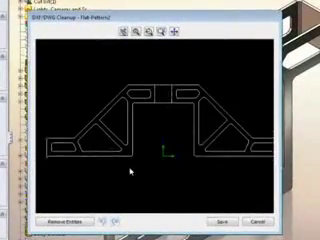
scroll(130, 172, down, 1)
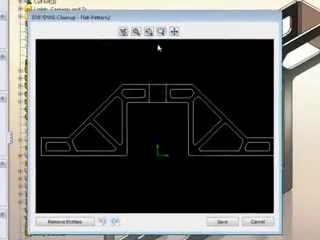
mouse_move(203, 84)
mouse_down()
mouse_move(45, 143)
mouse_move(53, 143)
mouse_up()
click(100, 222)
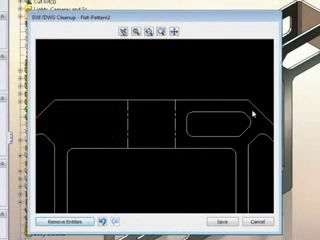
- Remove the slot right of the centre bridge and save the DXF
drag(253, 112, 183, 143)
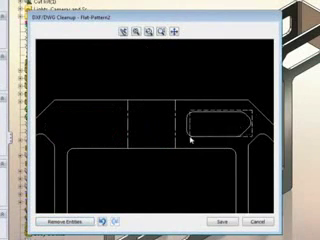
click(84, 223)
click(136, 32)
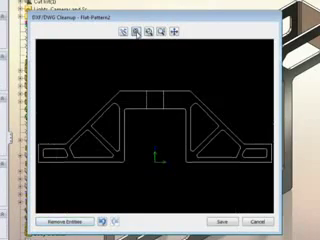
click(224, 223)
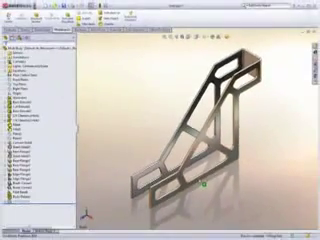